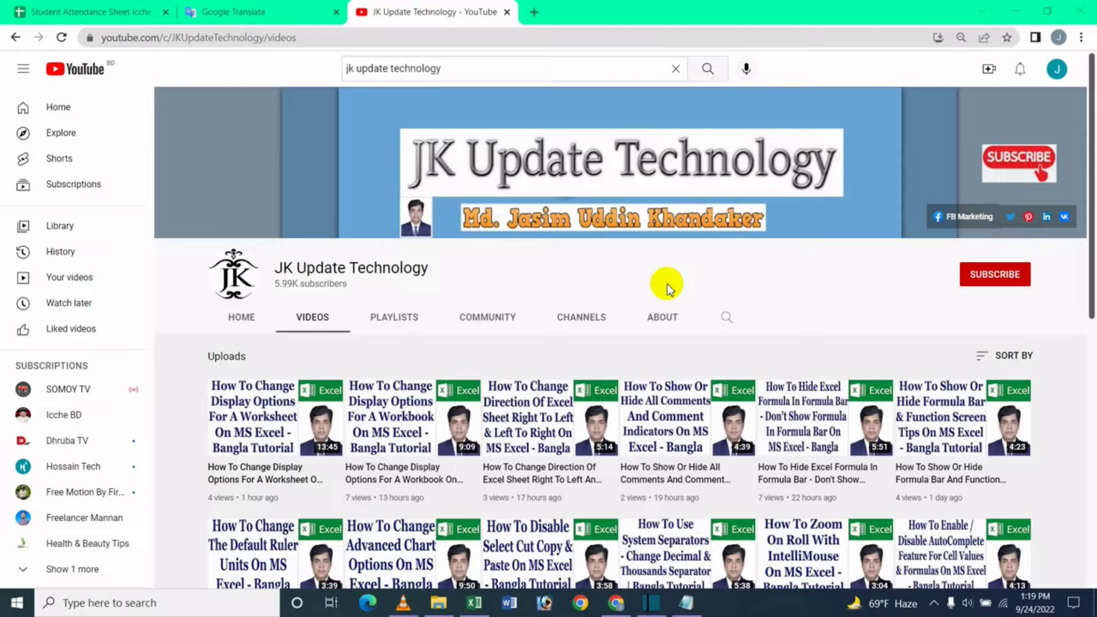
- Switch from Chrome to the blank Excel workbook, Book1
click(474, 602)
- Enter sample text tgr in E5 and rtret in D7, then show Recent Workbooks with Ctrl+O
click(314, 296)
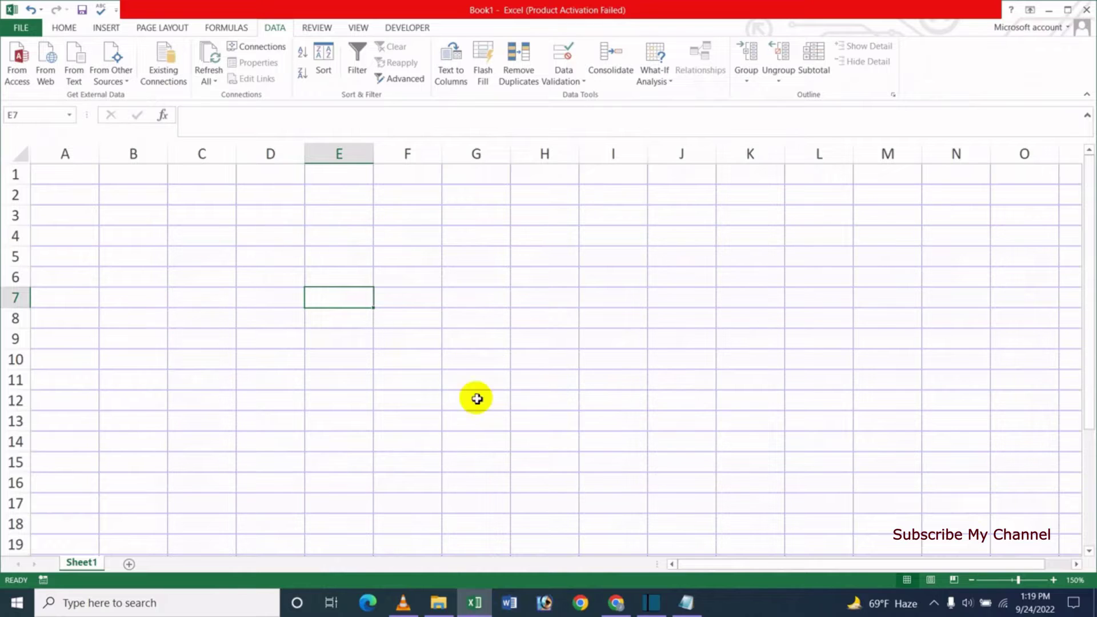
click(262, 279)
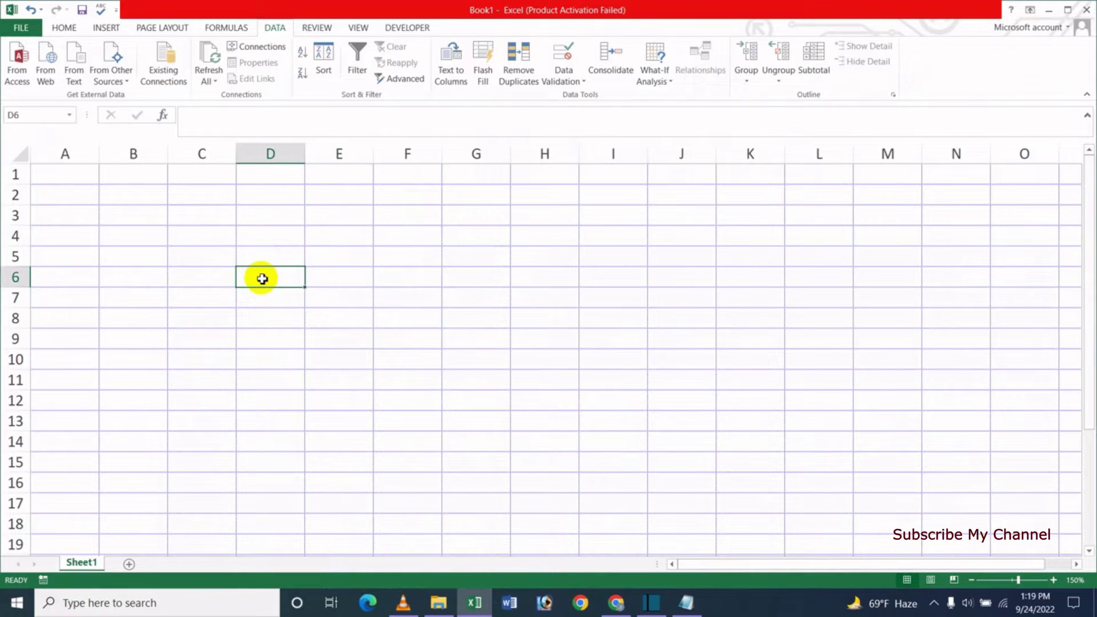
click(335, 258)
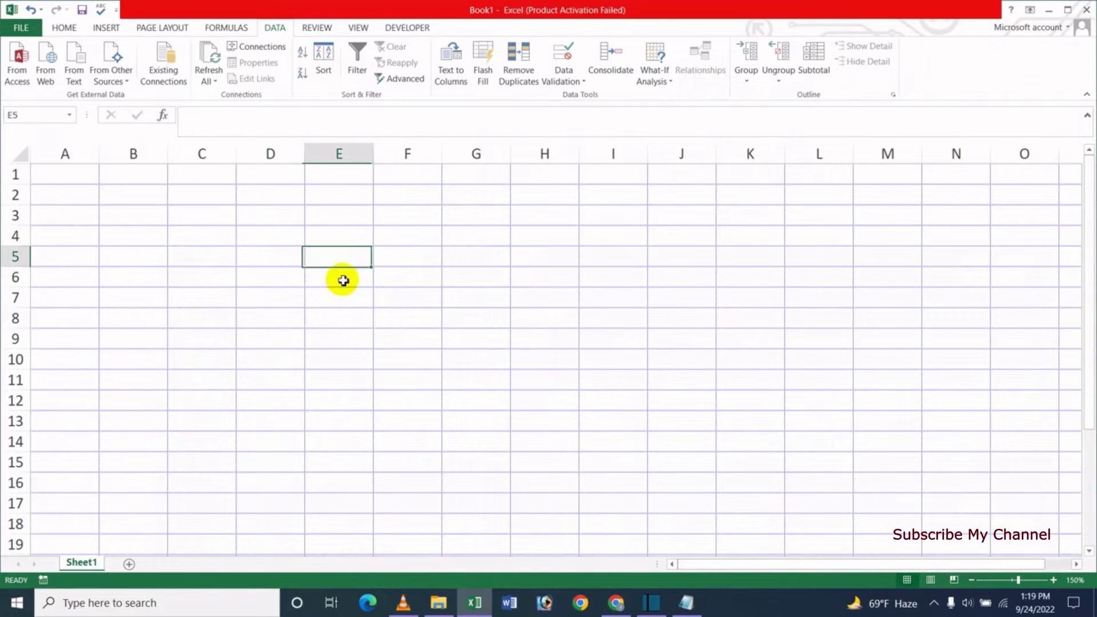
text(tgr)
click(275, 301)
text(rtret)
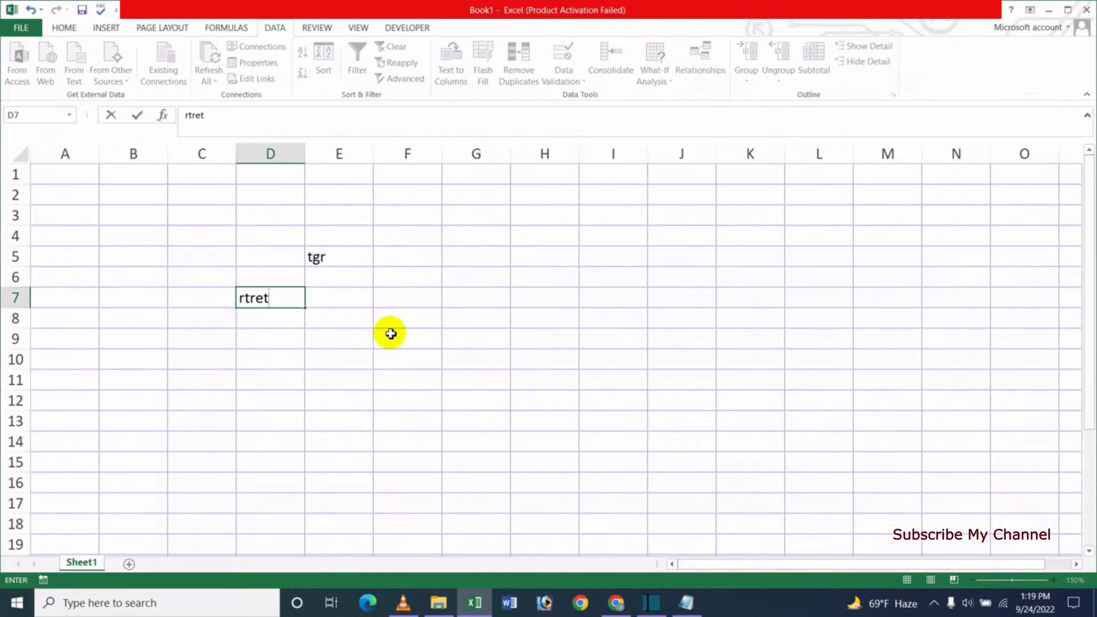
click(398, 333)
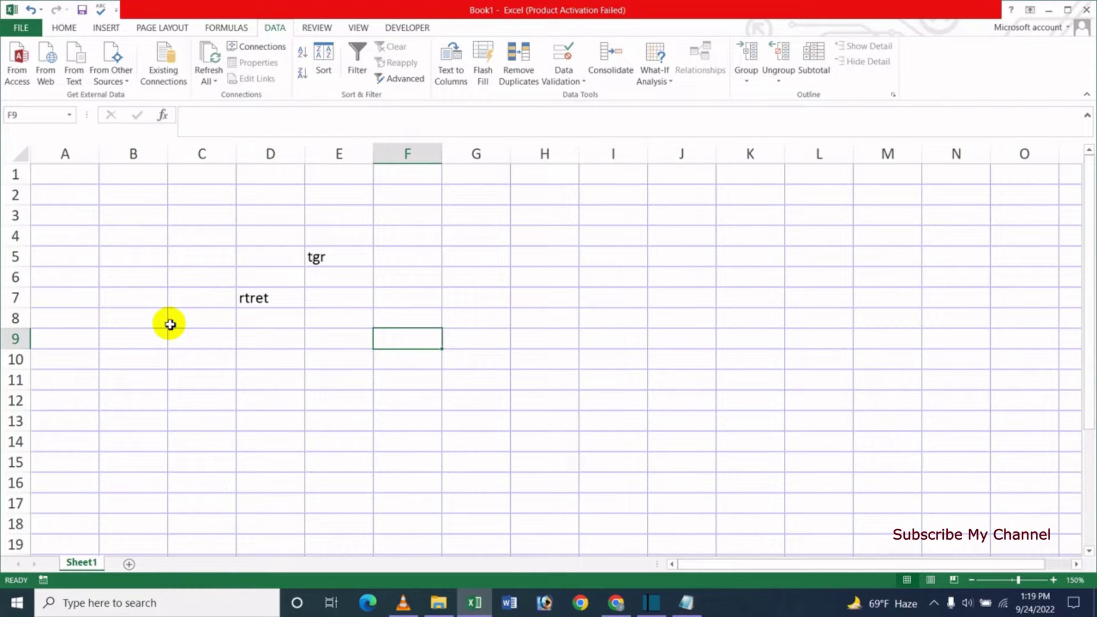
key(ctrl+o)
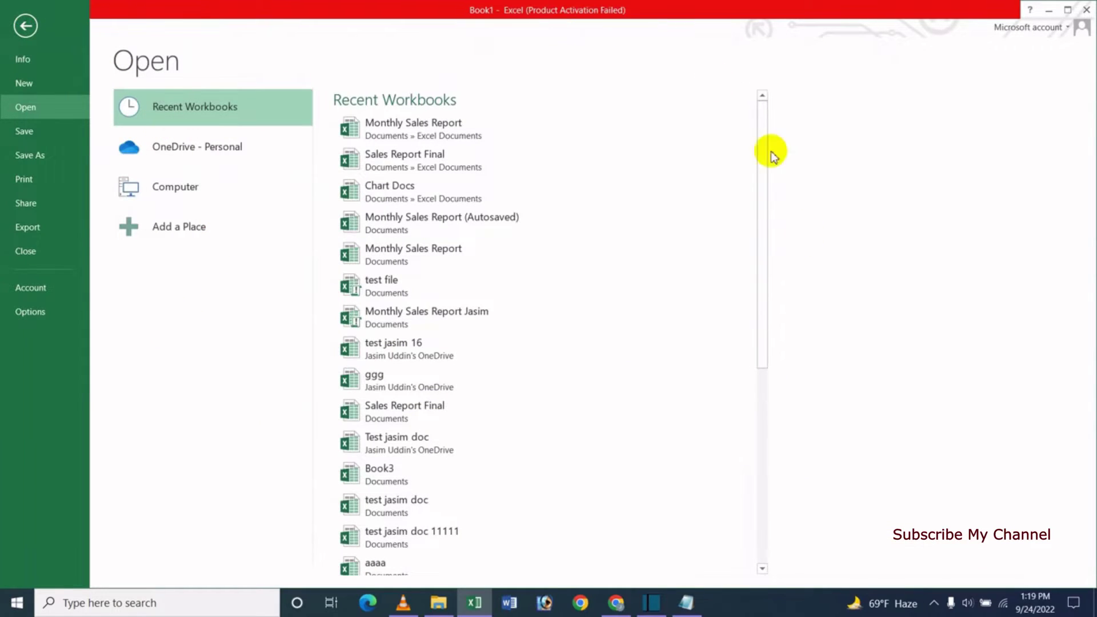
- Close the Open screen, preview the Save As screen via Ctrl+S, then return to Book1's sheet
click(25, 25)
click(227, 301)
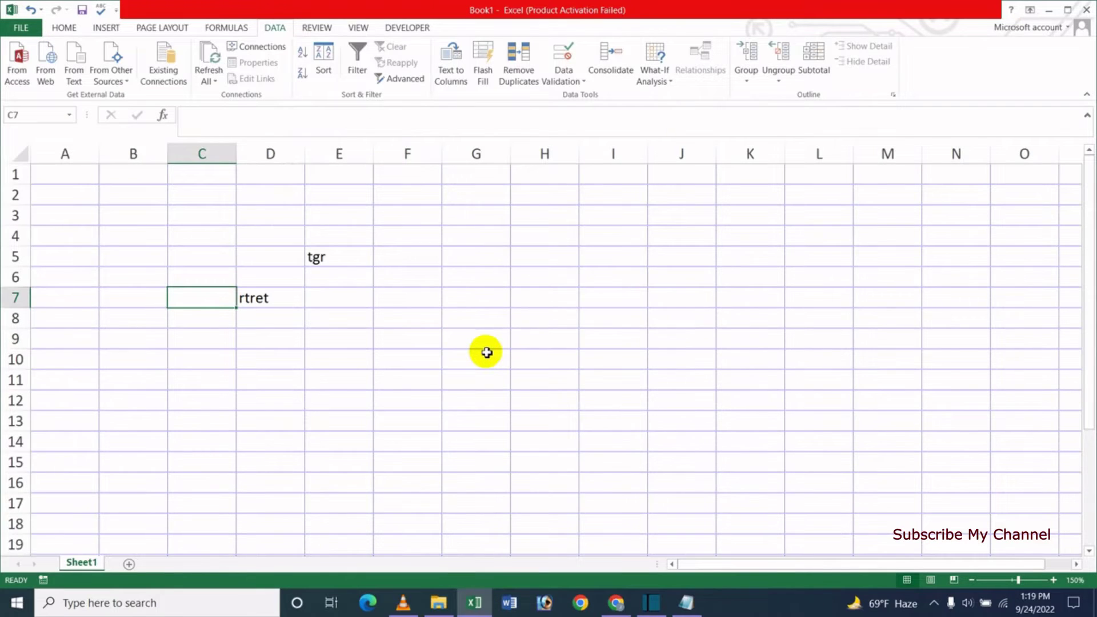
key(ctrl+s)
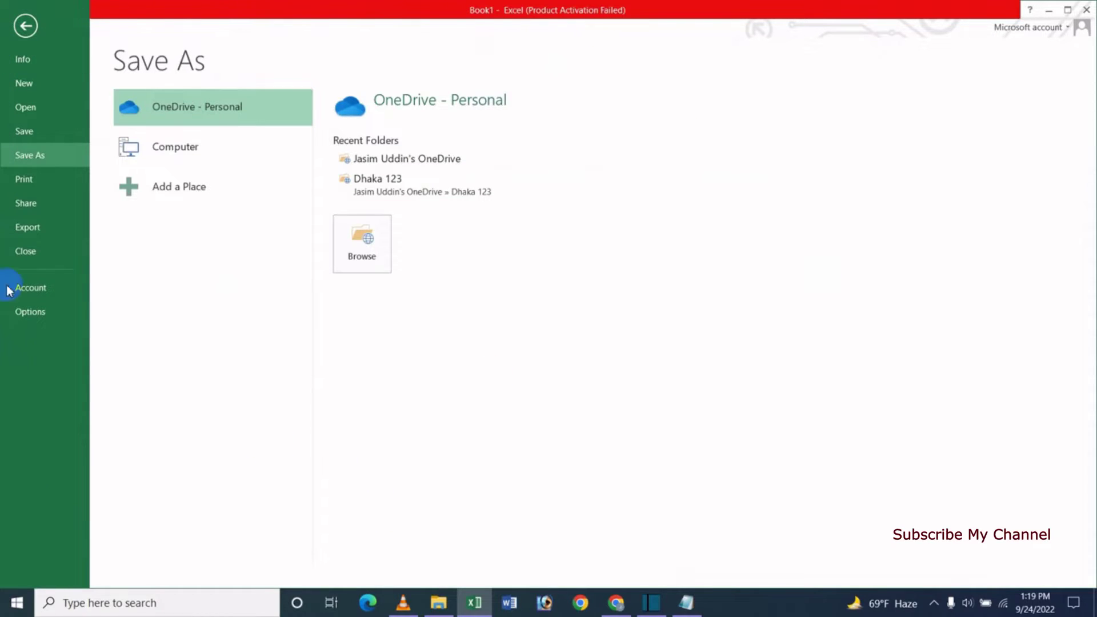
click(25, 25)
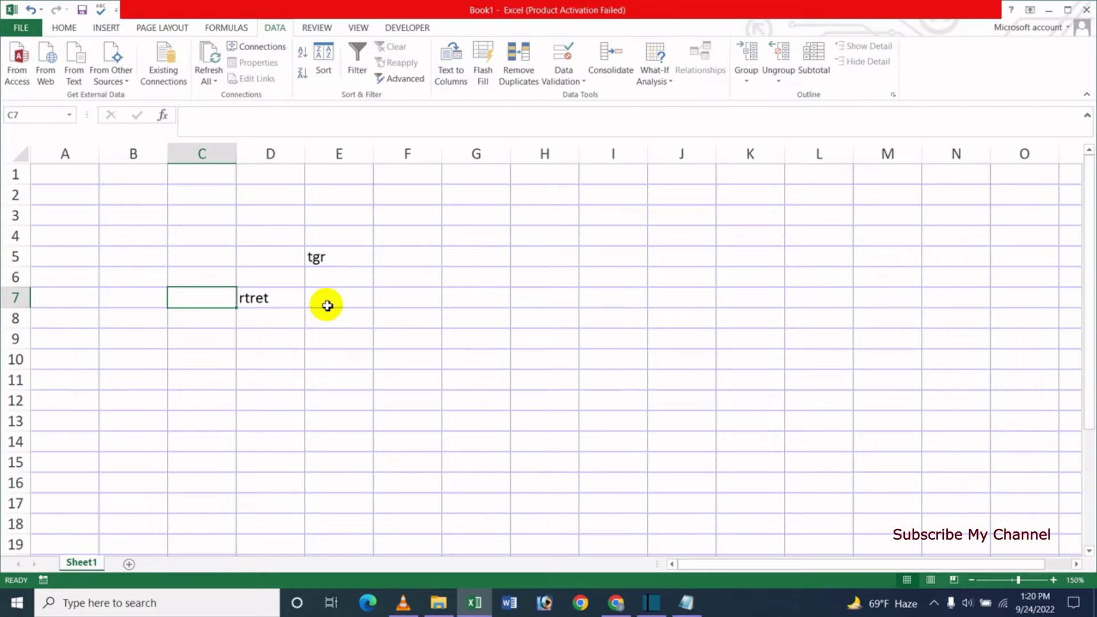
- Check 'Don't show the Backstage when opening or saving files' in Options > Save and apply it
click(21, 28)
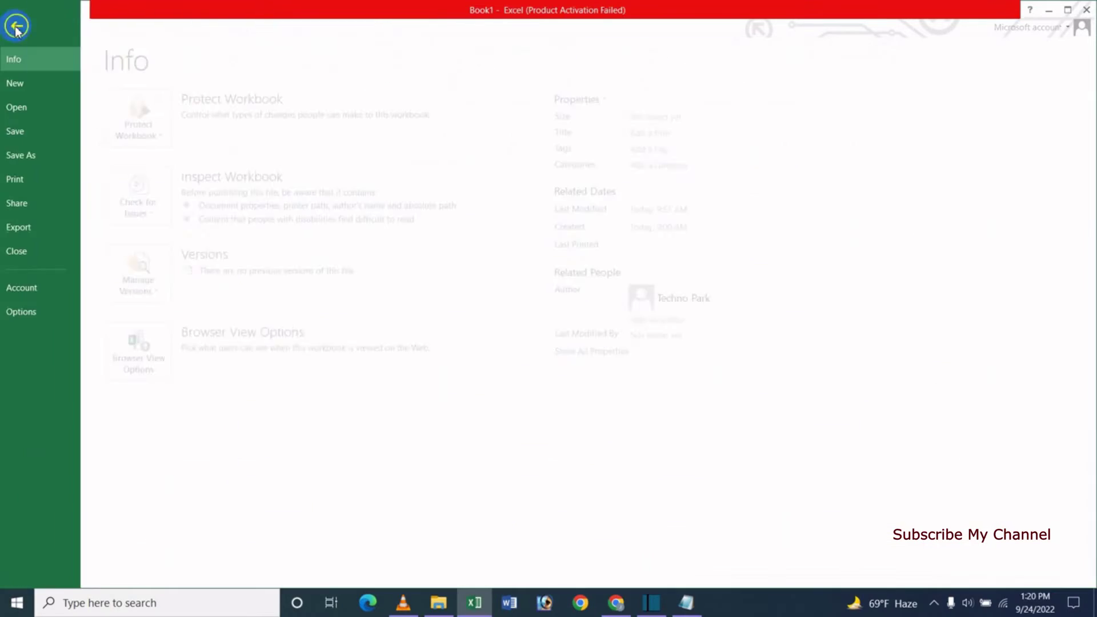
click(47, 313)
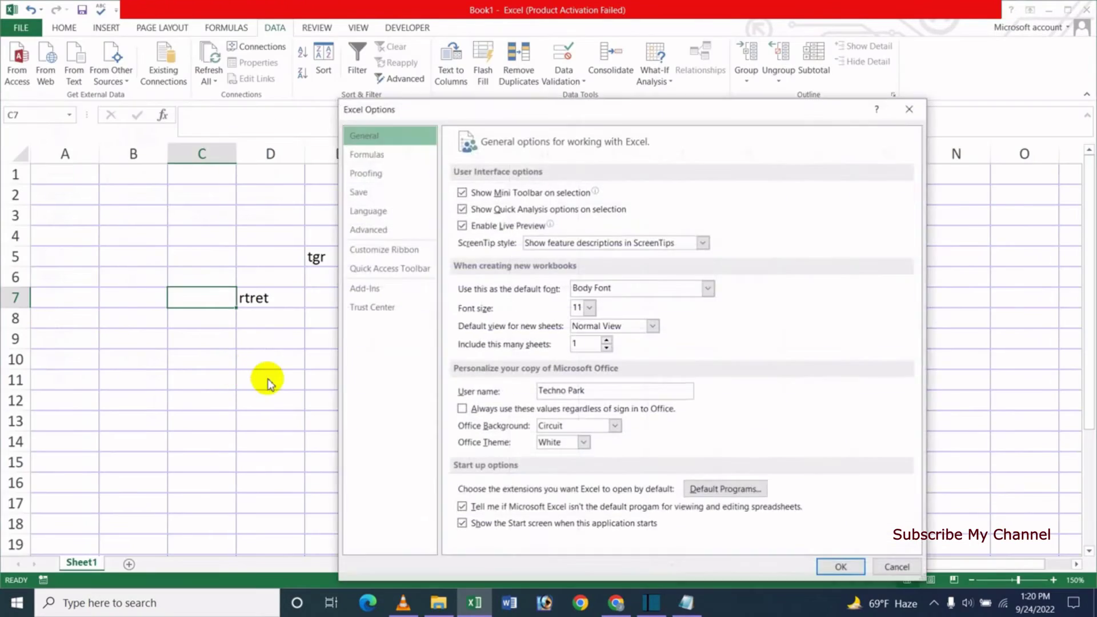
click(374, 196)
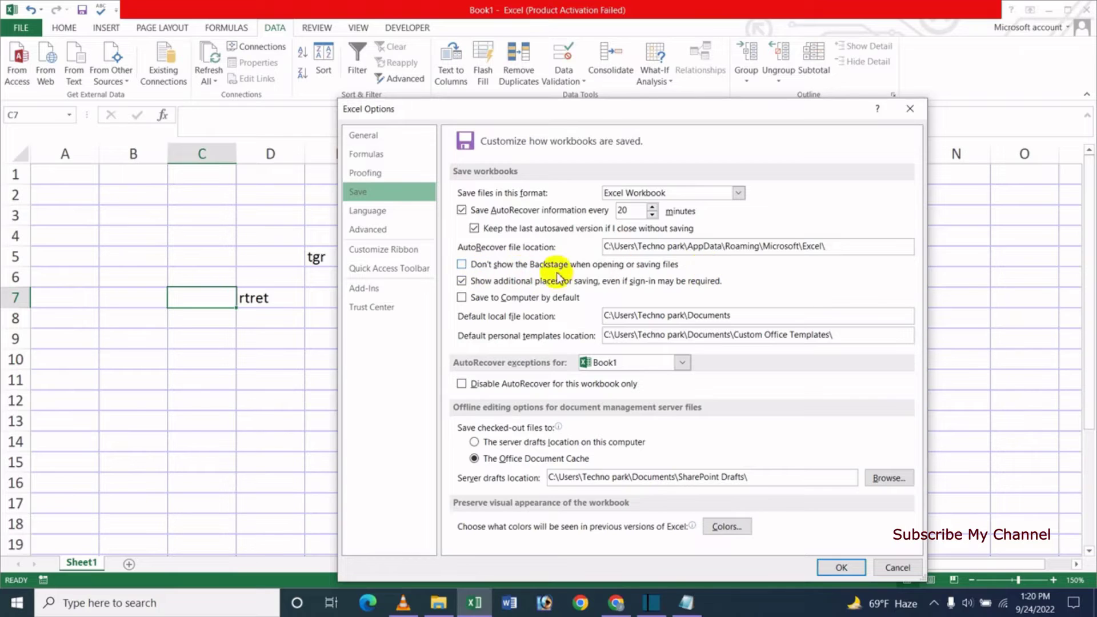
click(462, 264)
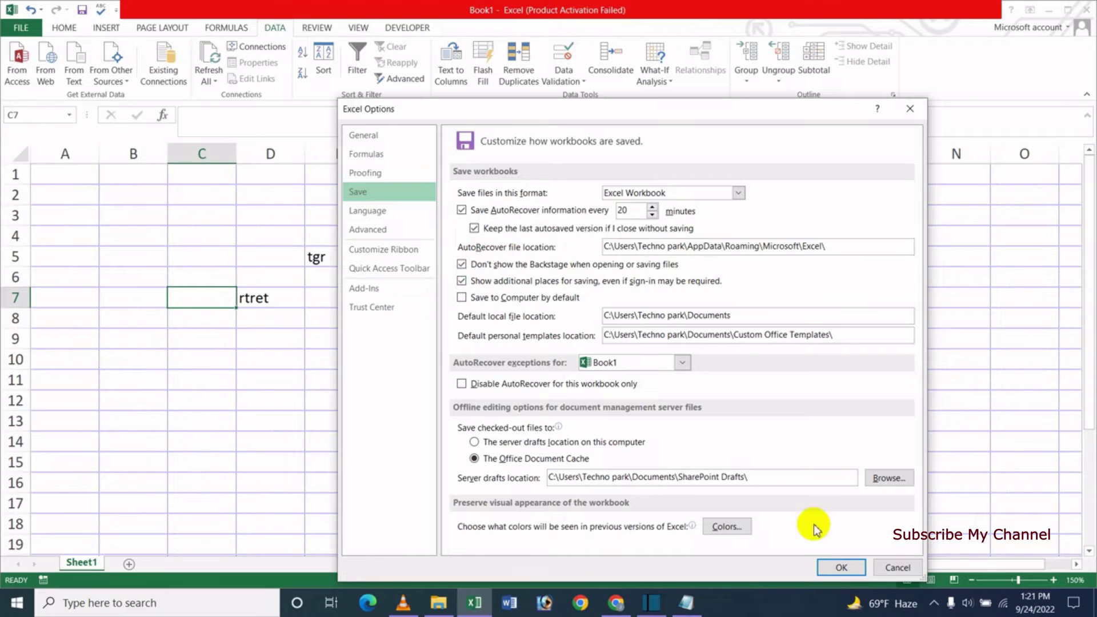
click(837, 566)
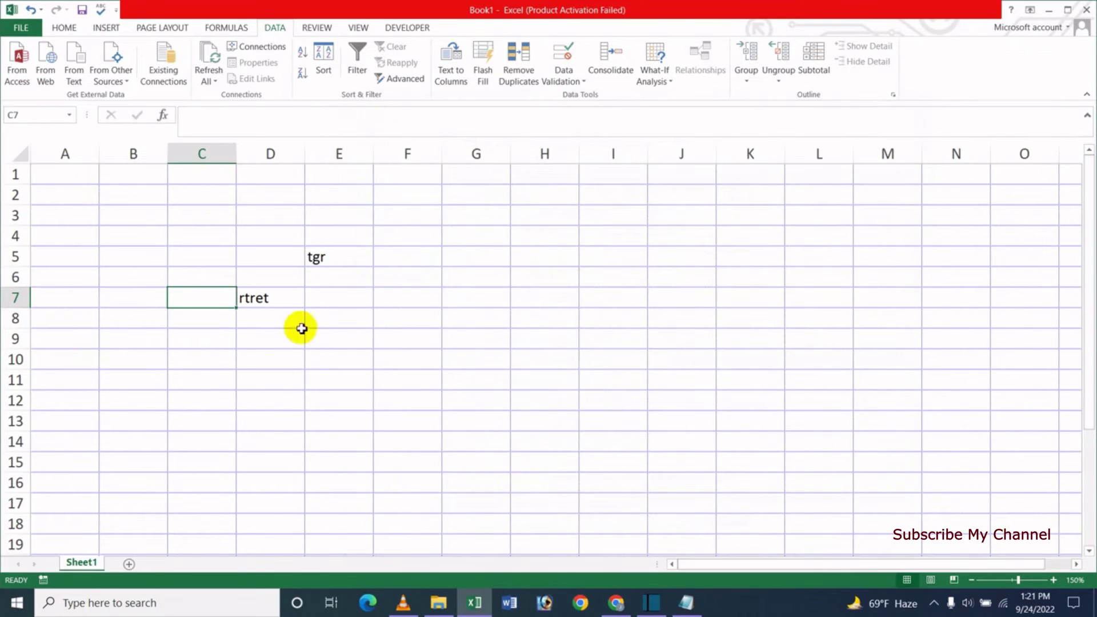
click(298, 323)
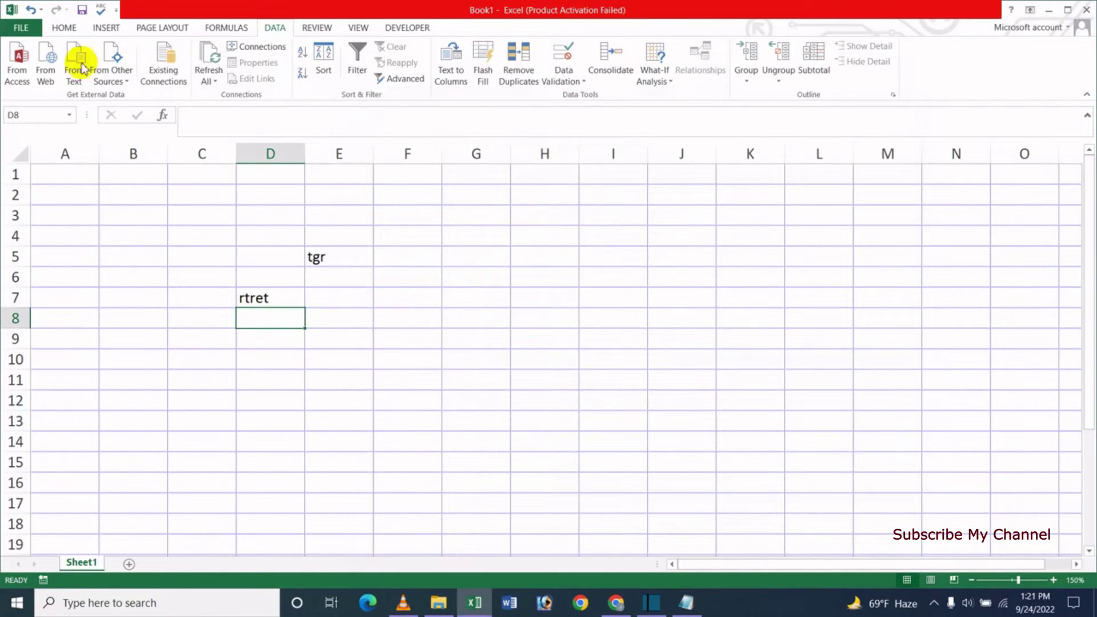
click(83, 13)
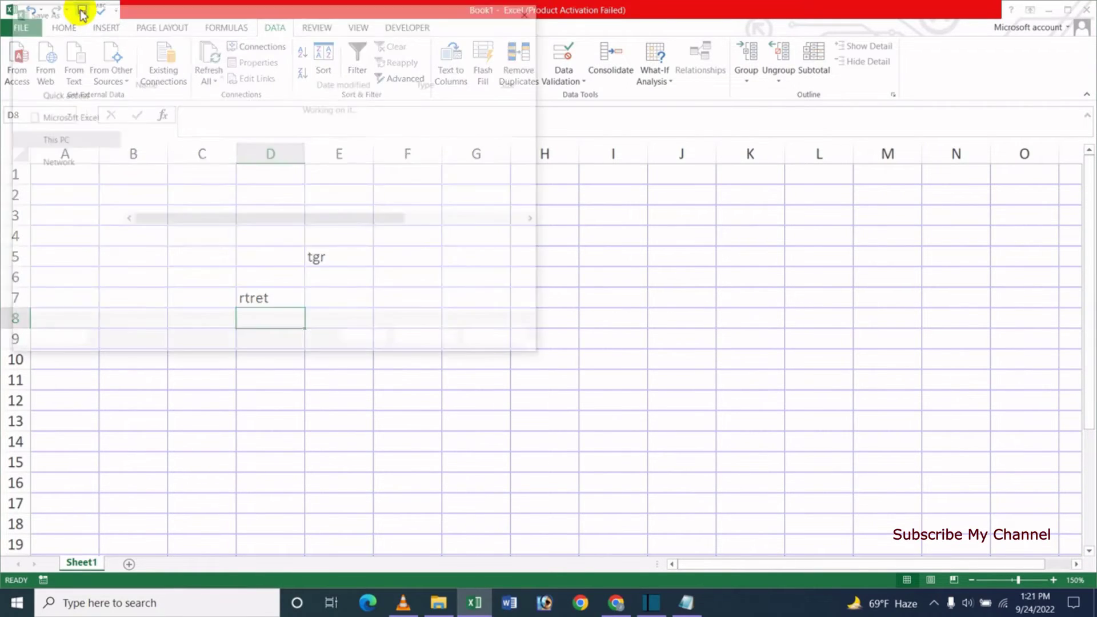
mouse_move(284, 66)
mouse_down()
mouse_move(286, 83)
mouse_move(296, 7)
mouse_up()
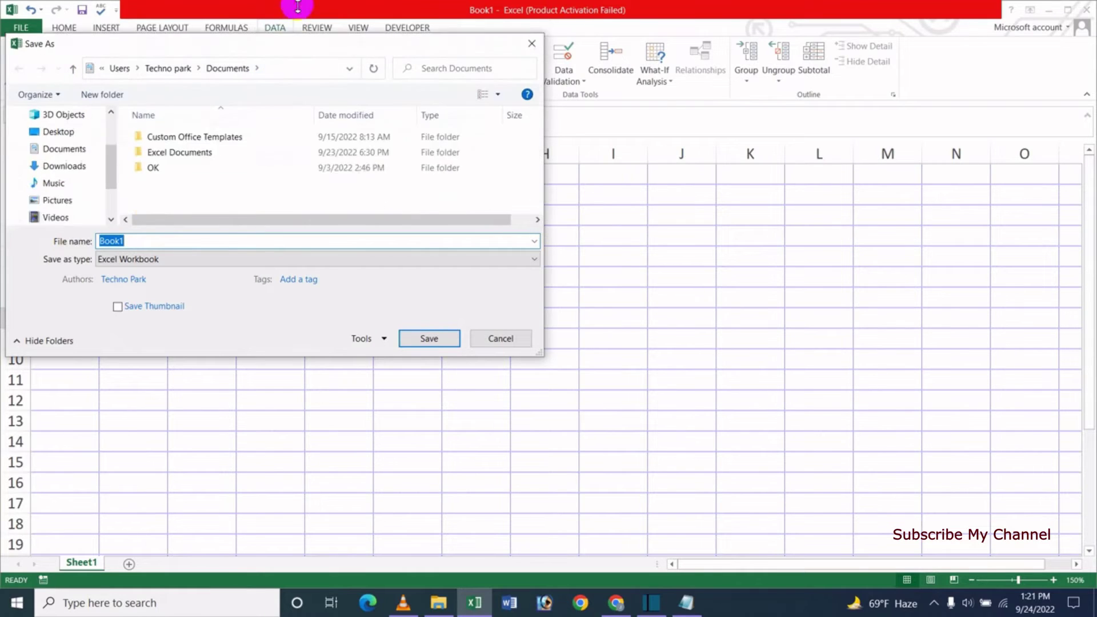
click(514, 340)
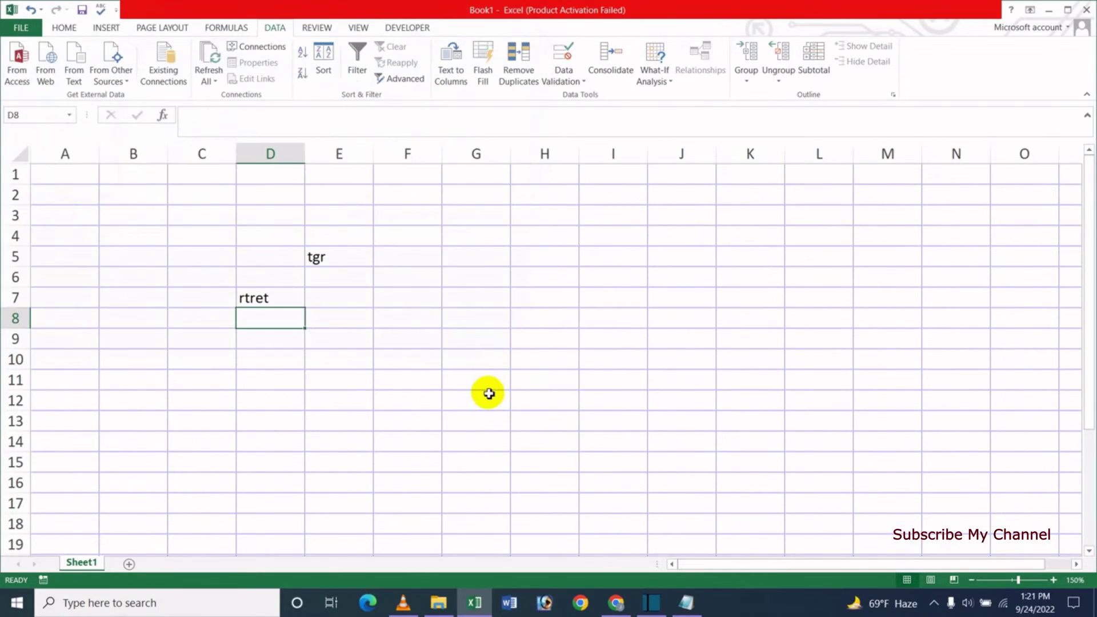
key(F12)
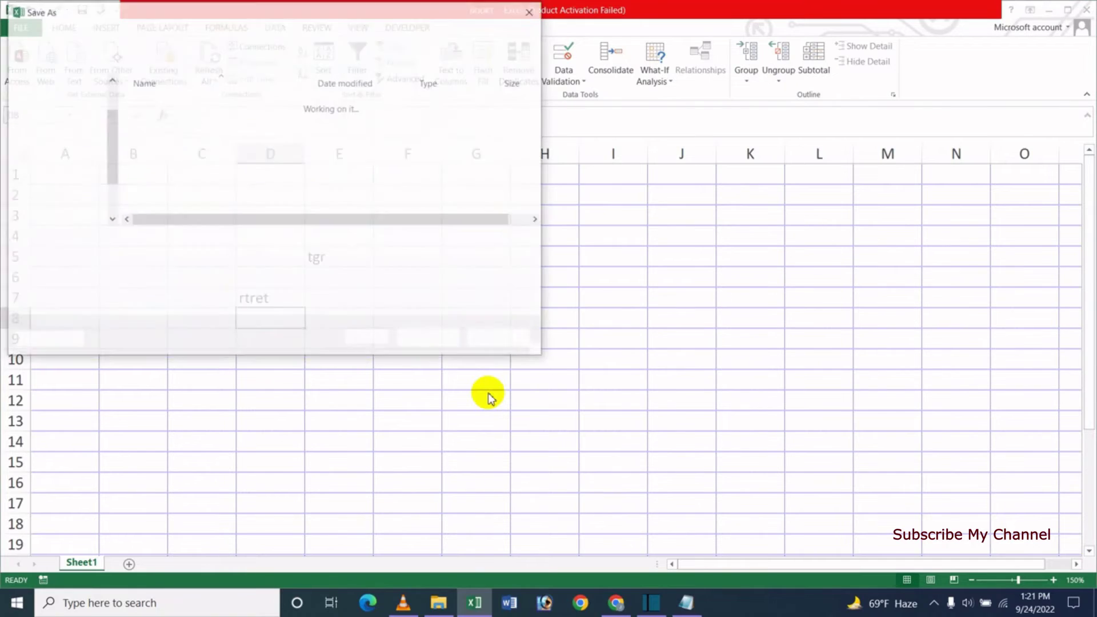
drag(262, 11, 393, 68)
drag(434, 128, 478, 220)
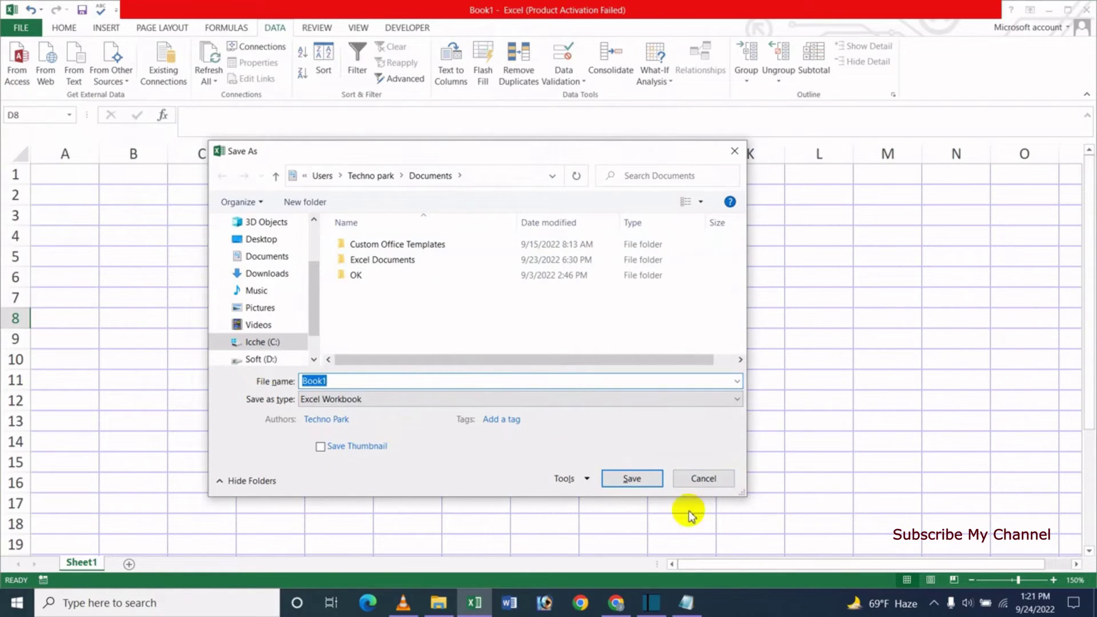
click(702, 478)
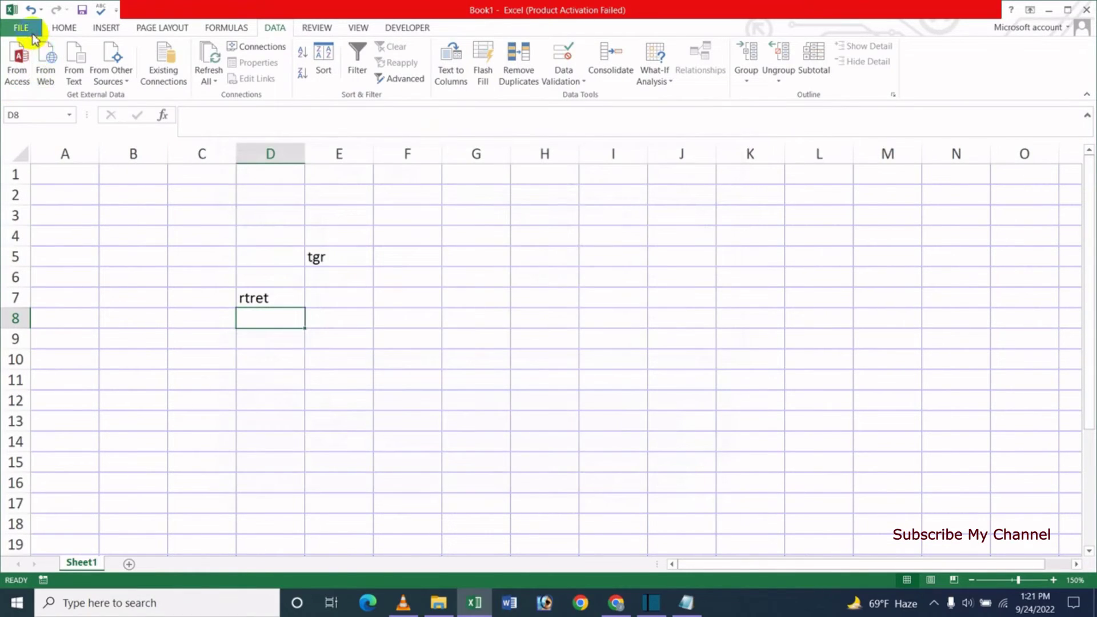
click(29, 29)
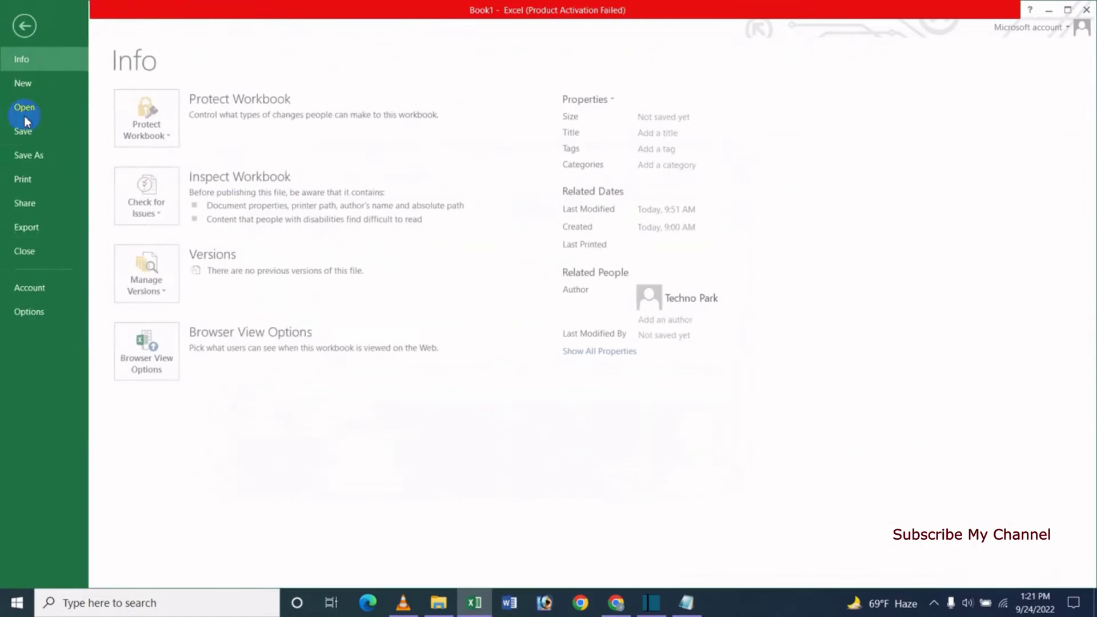
click(26, 26)
click(359, 312)
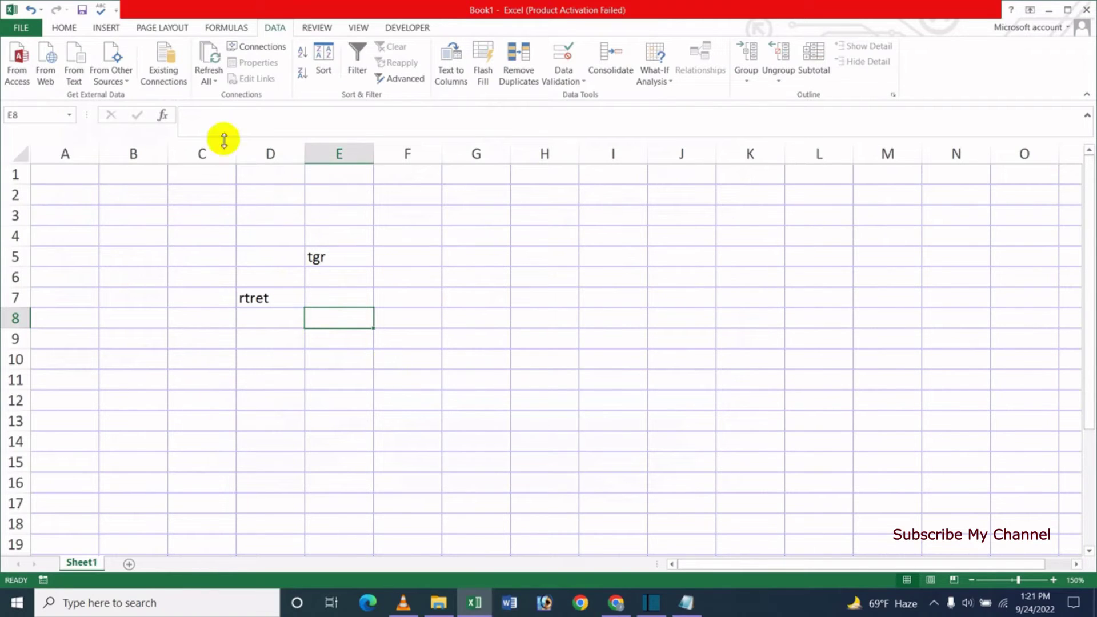
click(254, 243)
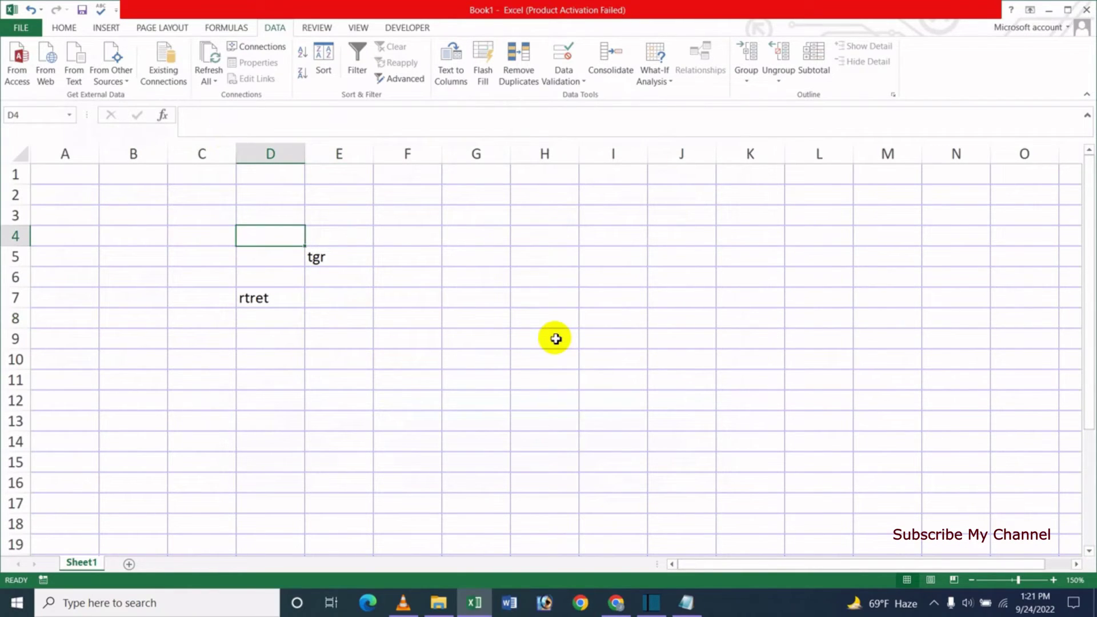
key(ctrl+F12)
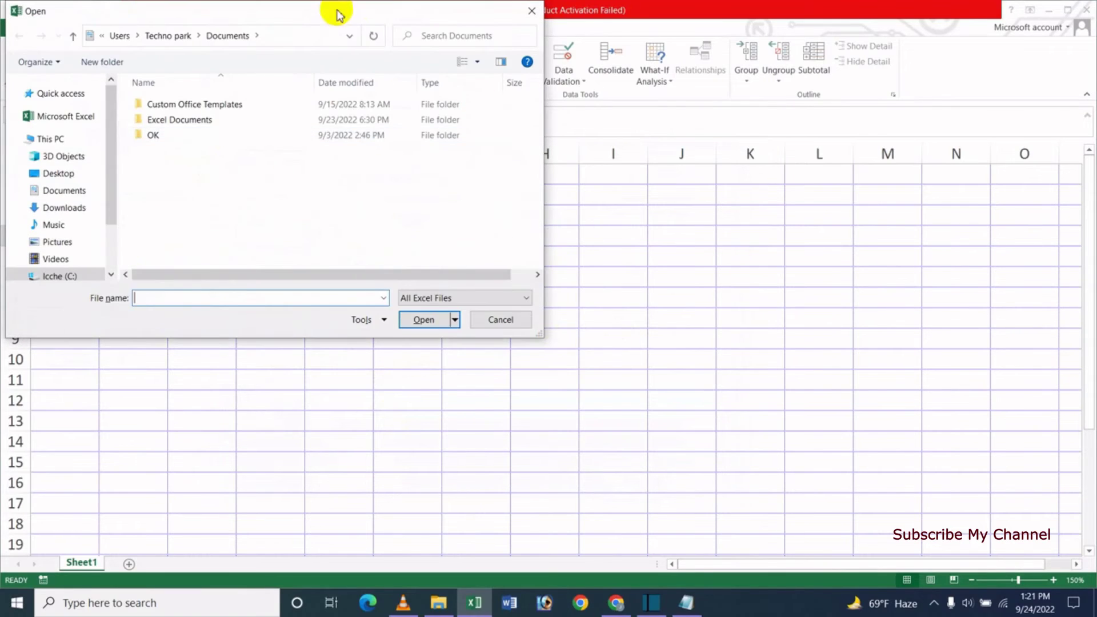
drag(317, 17, 480, 155)
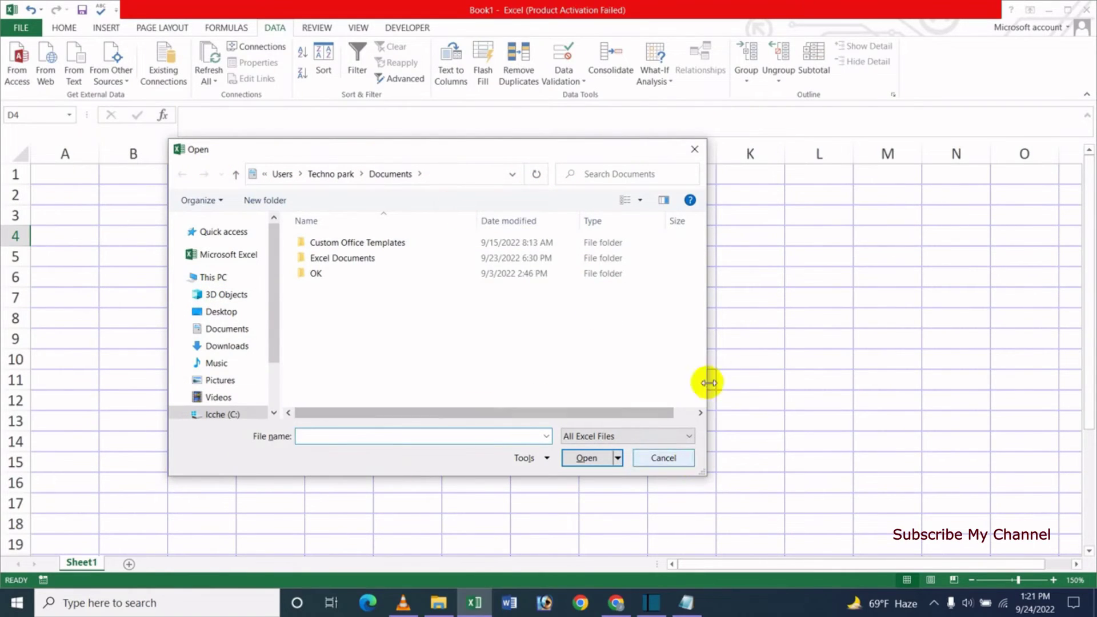
click(661, 457)
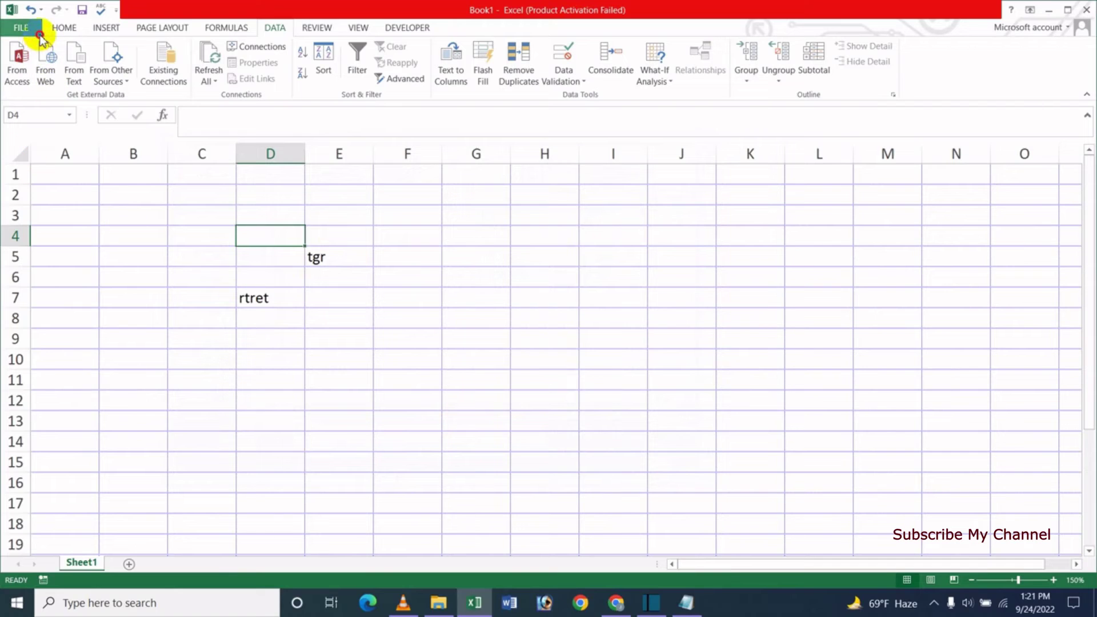
- Uncheck 'Don't show the Backstage when opening or saving files' in Options > Save and apply it
click(23, 27)
click(48, 313)
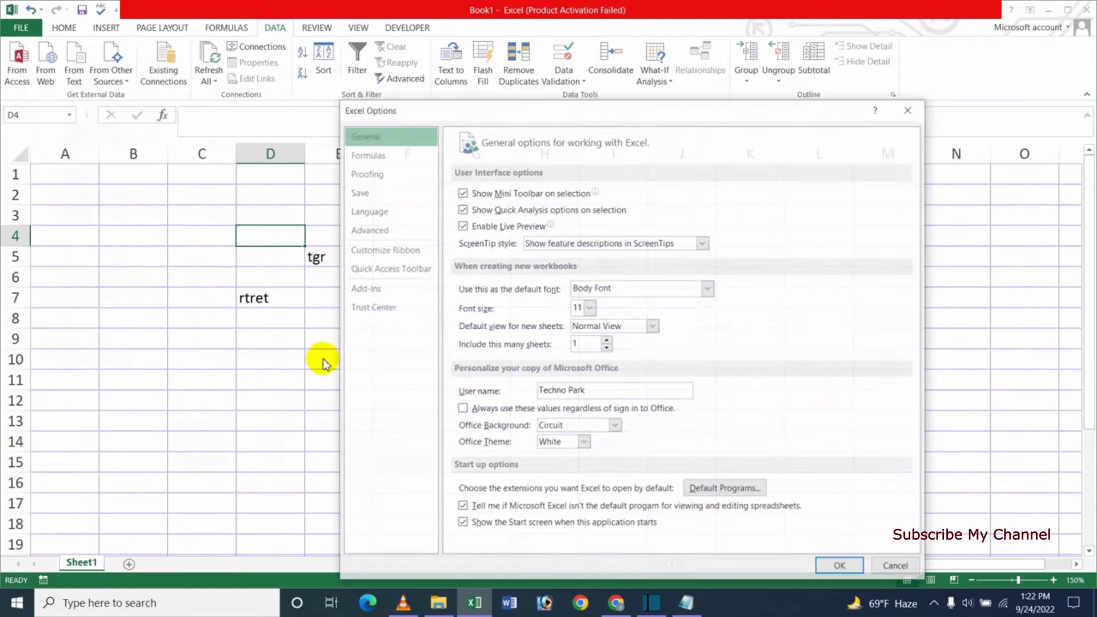
click(369, 194)
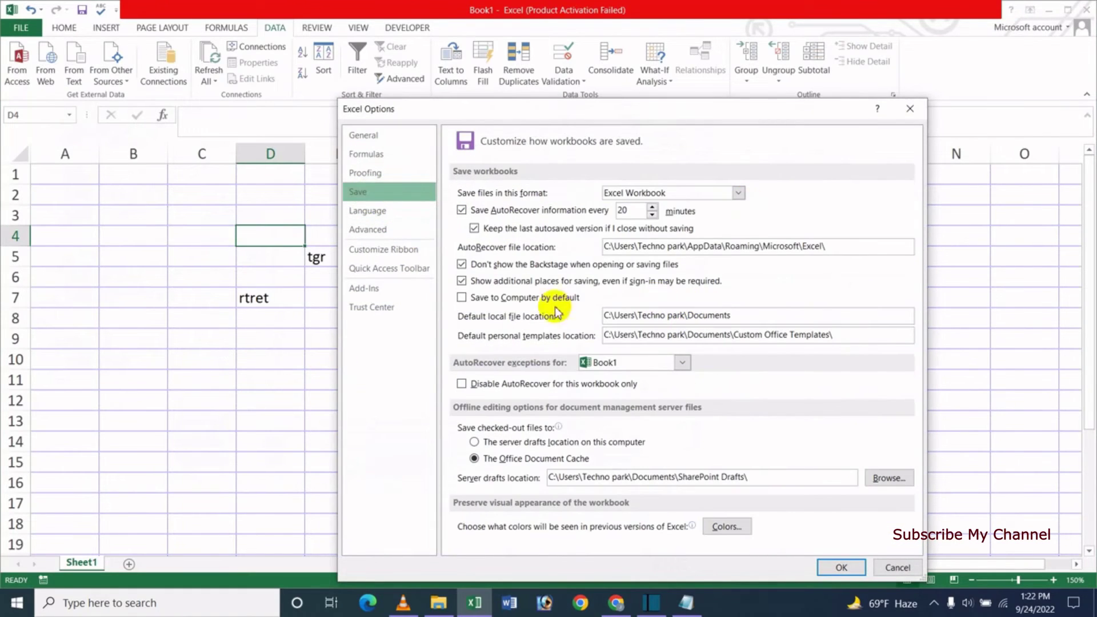
click(461, 264)
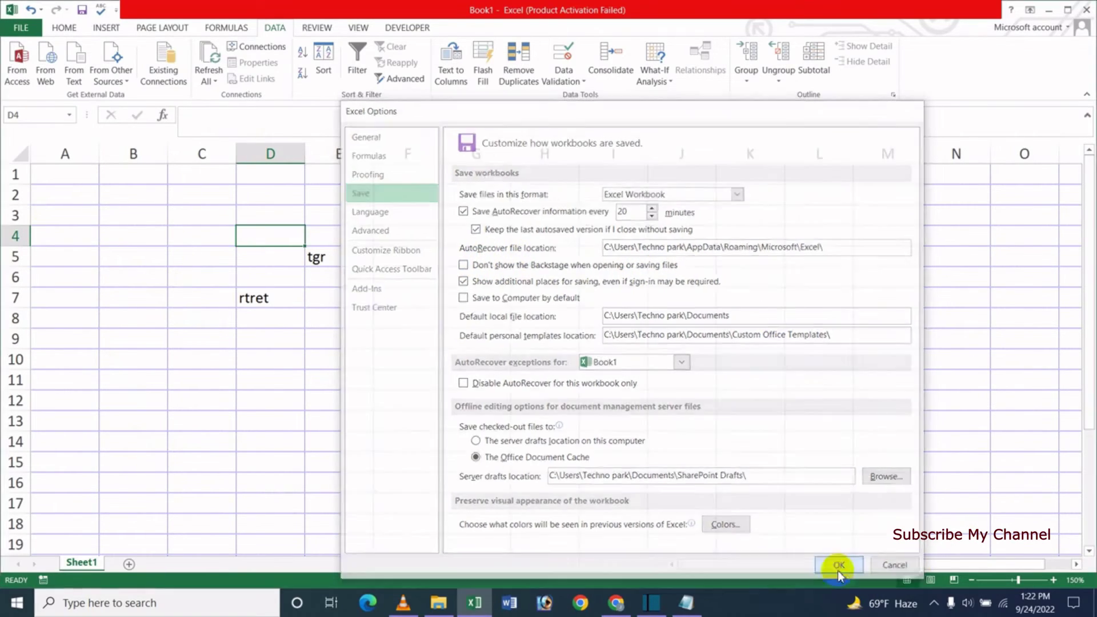
click(838, 566)
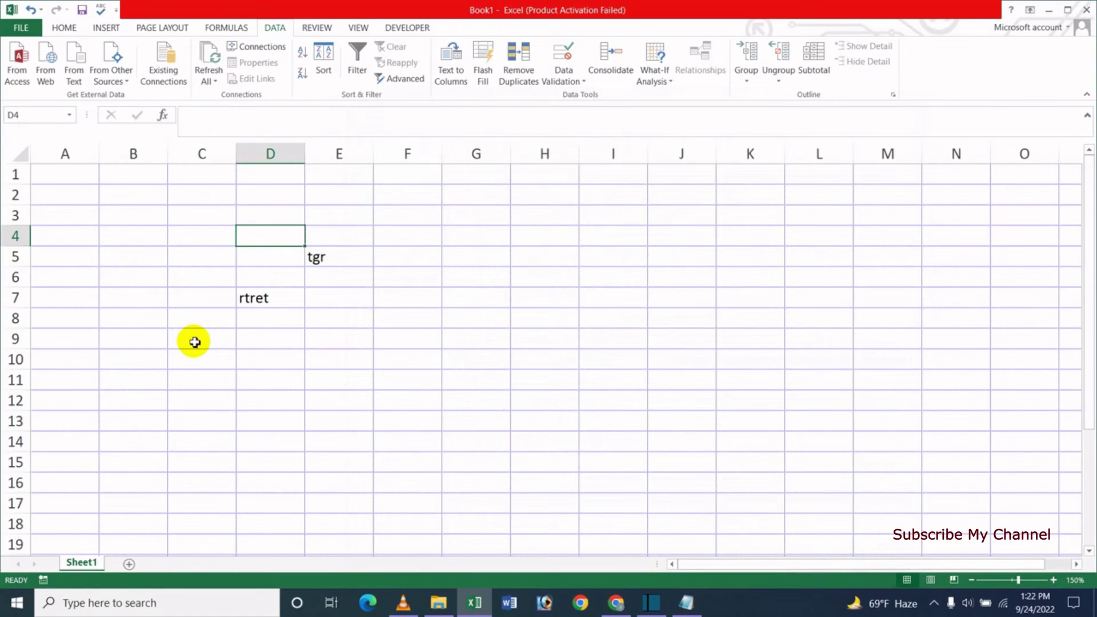
key(ctrl+s)
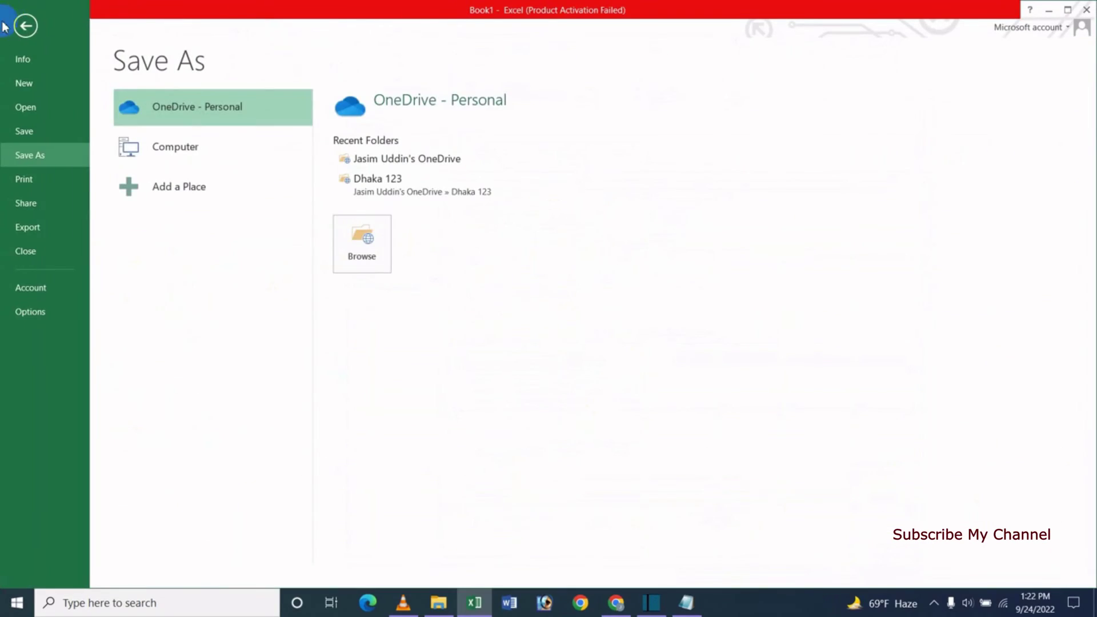
click(22, 26)
click(314, 325)
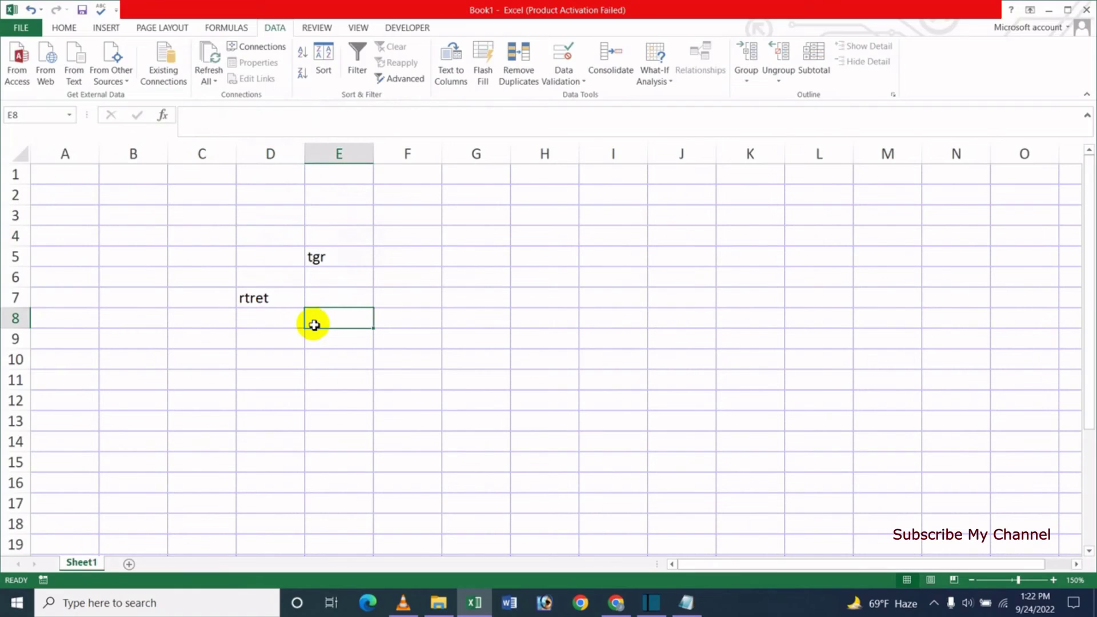
key(ctrl+o)
click(20, 25)
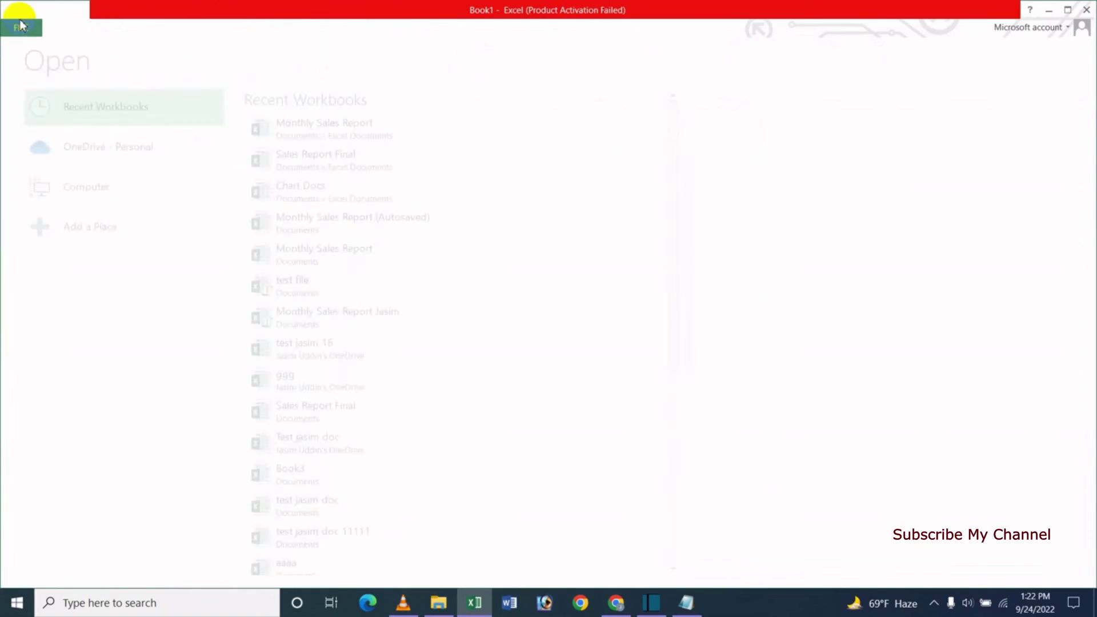
click(466, 346)
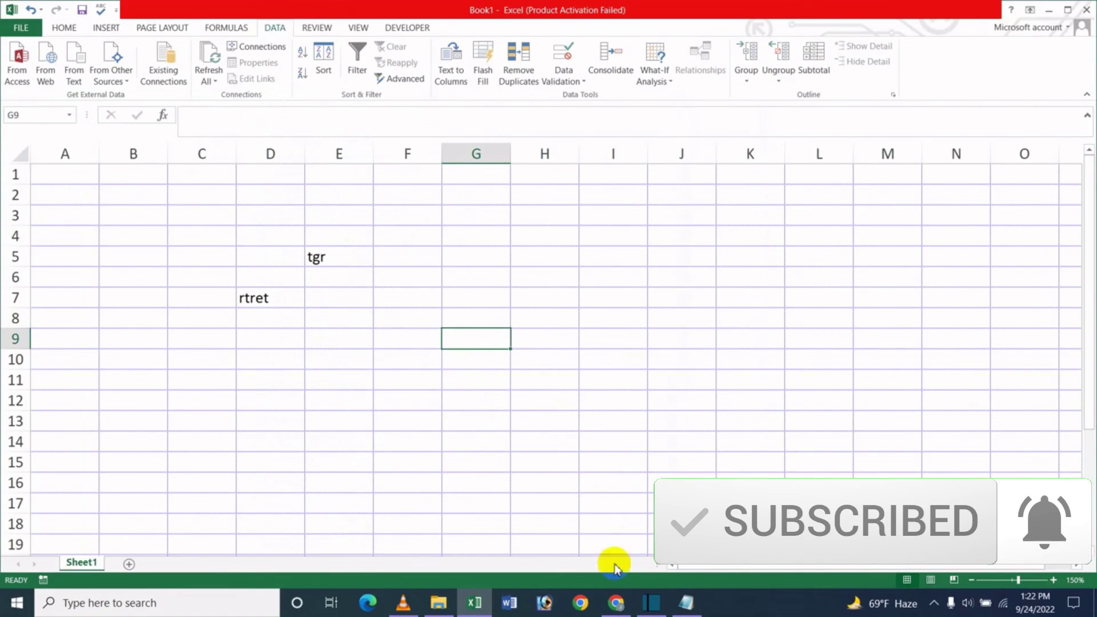
- Switch to Chrome showing the JK Update Technology channel's Videos page
click(616, 603)
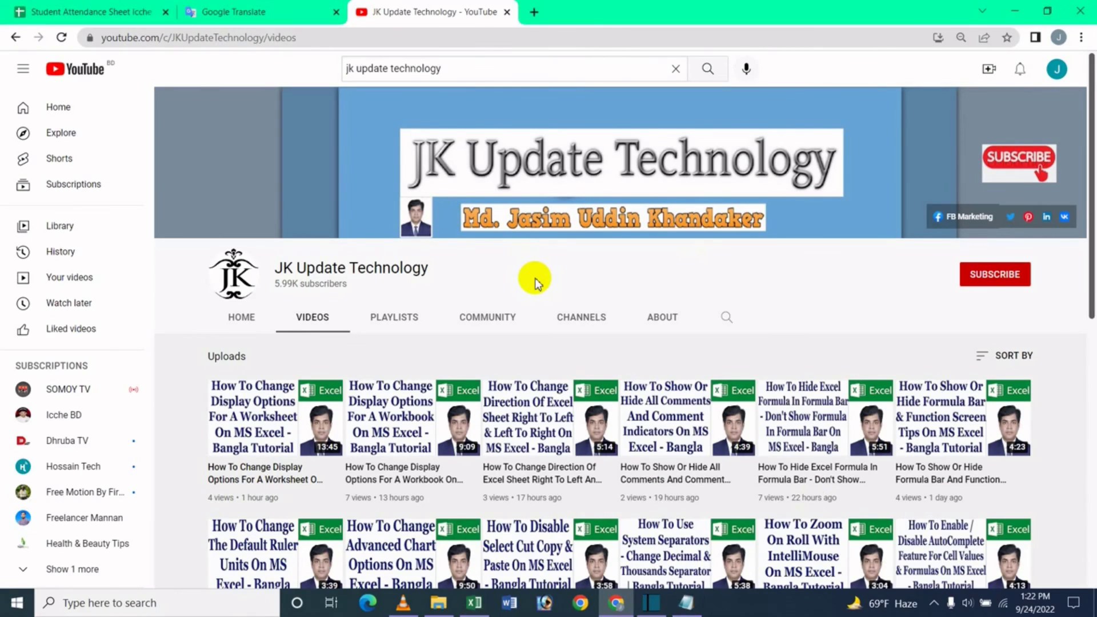